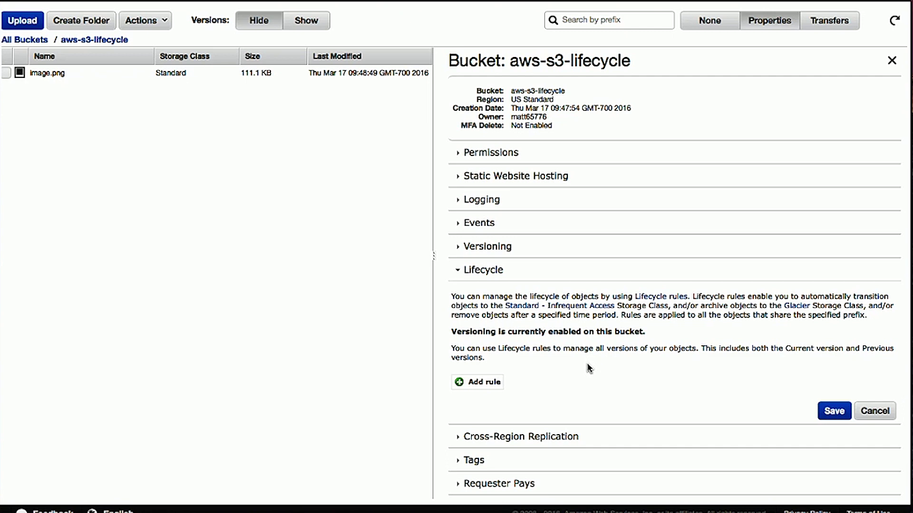
Add a new lifecycle rule from the aws-s3-lifecycle bucket's Lifecycle properties.
{"action": "left_click", "coordinate": [483, 385]}
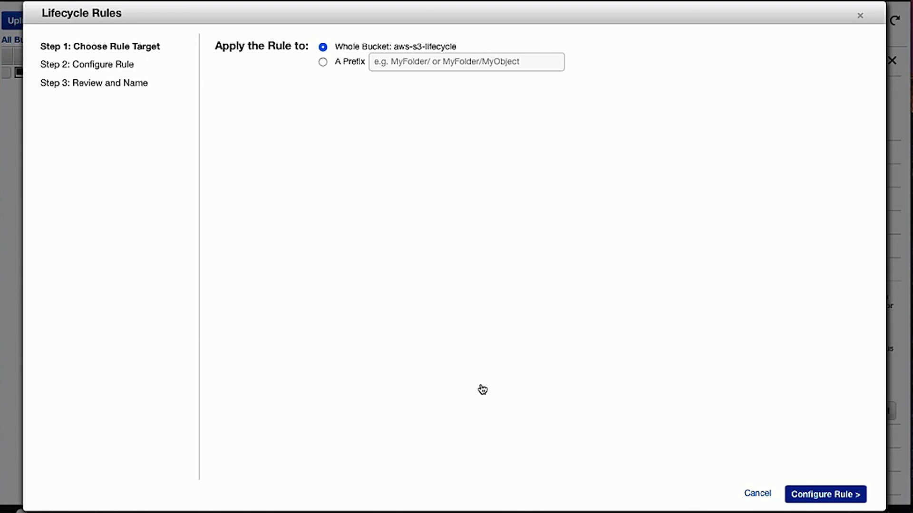
{"action": "left_click", "coordinate": [821, 494]}
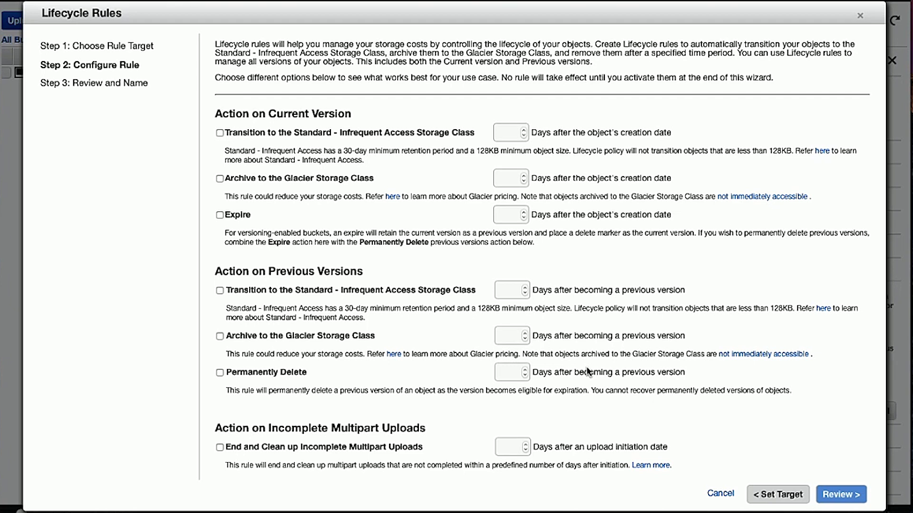
Enable Standard-IA transition at 30 days, Glacier archive at 60, and expiry at 425, then review.
{"action": "left_click", "coordinate": [220, 133]}
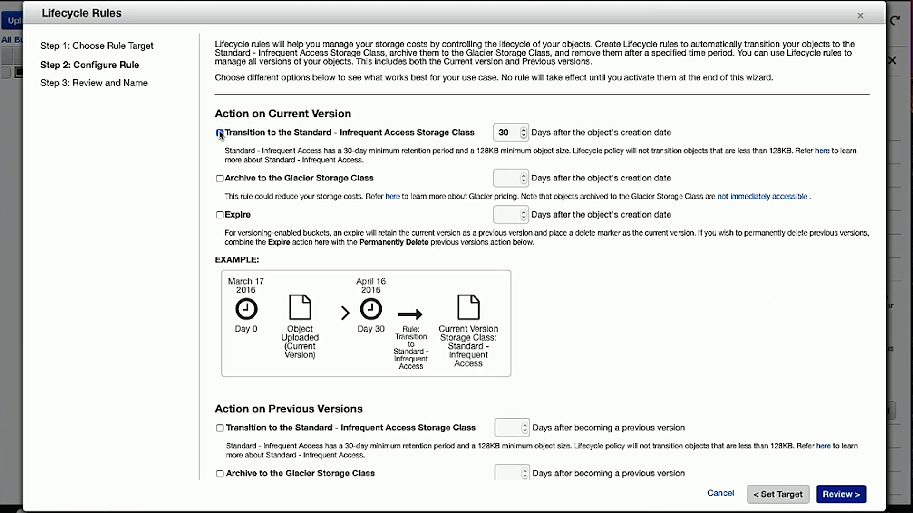
{"action": "left_click", "coordinate": [220, 179]}
{"action": "left_click", "coordinate": [220, 215]}
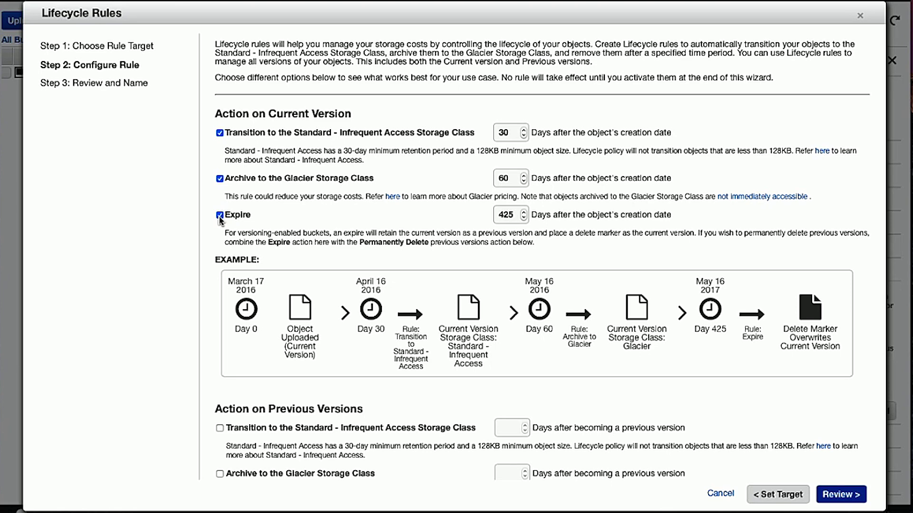
{"action": "left_click", "coordinate": [838, 496]}
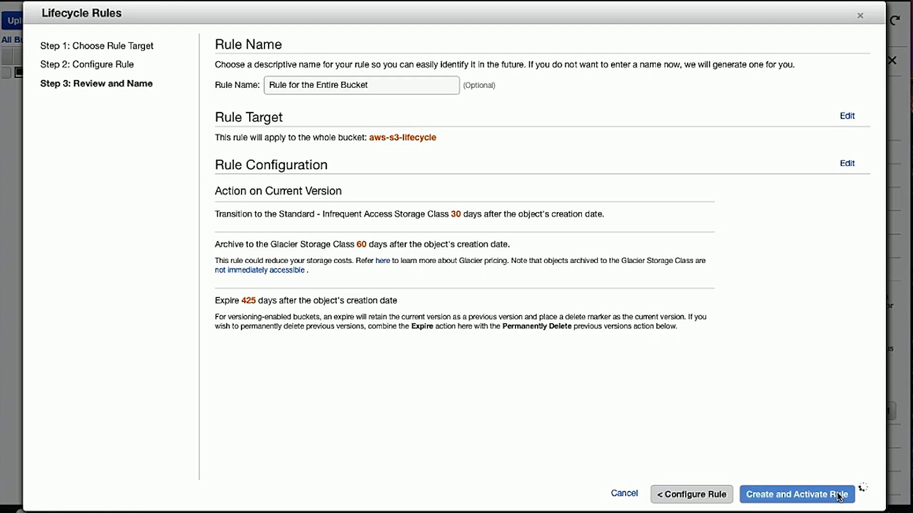